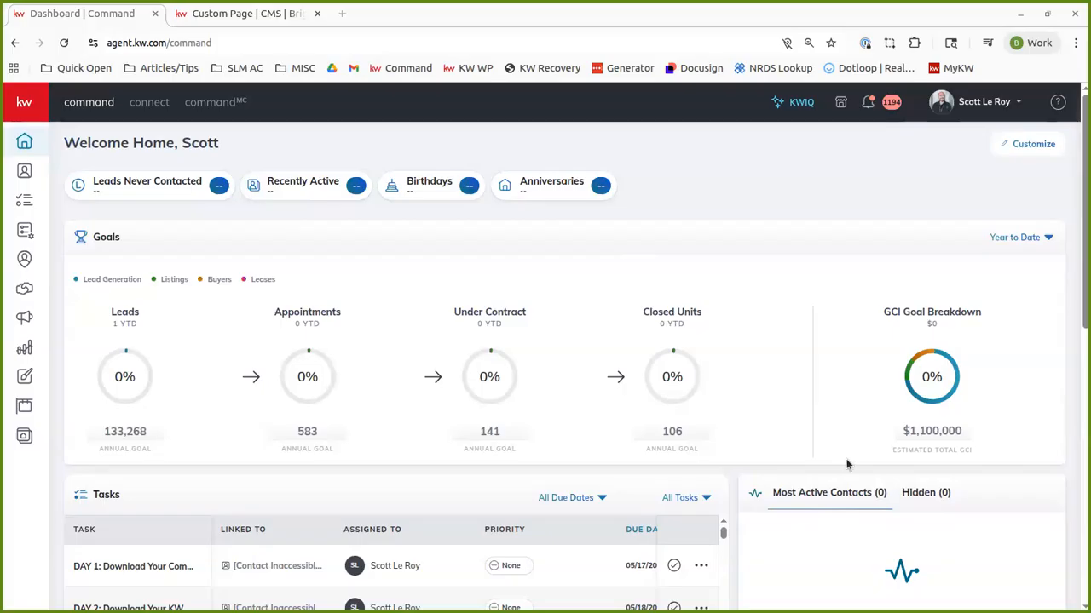
Step: Close the leftover Custom Page browser tab and open the agent website for management from the Websites area
left_click(317, 14)
left_click(656, 132)
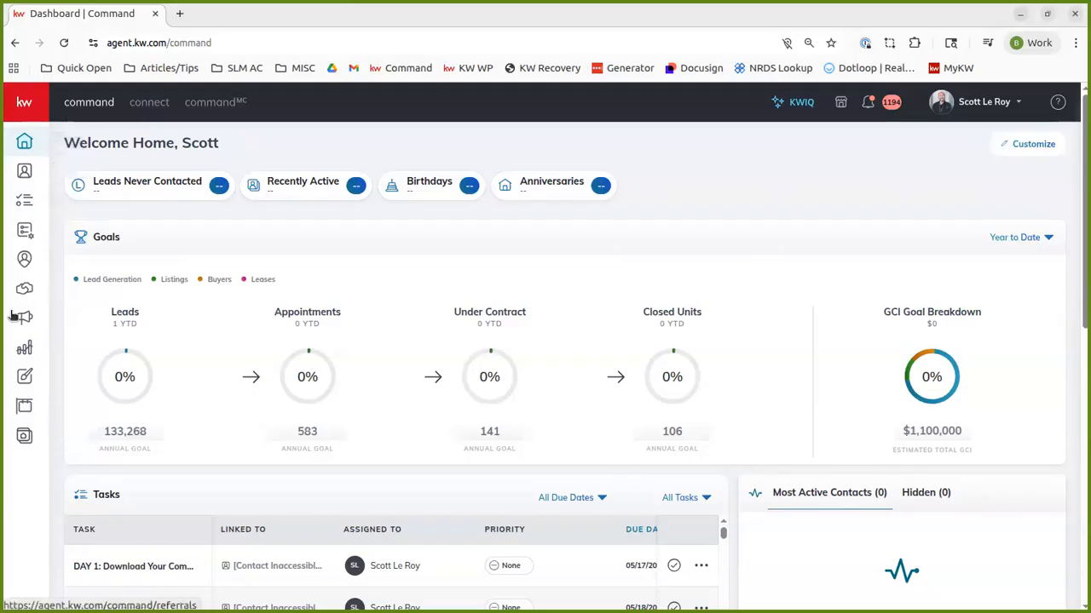
left_click(24, 436)
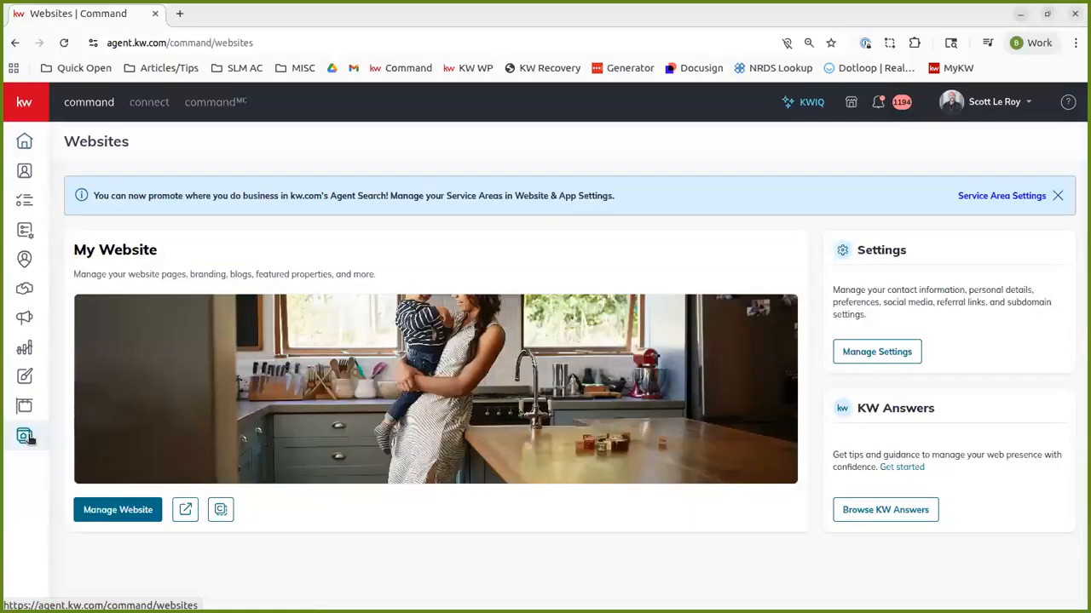
left_click(126, 512)
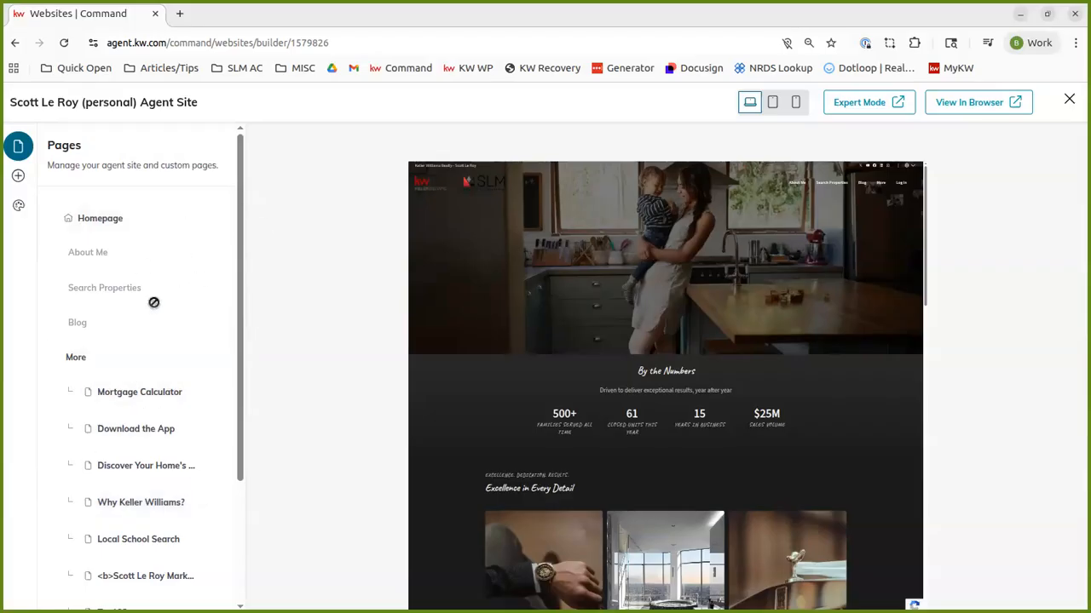
Step: Create a new website page from the Home Valuation template
scroll(153, 302, "down", 2)
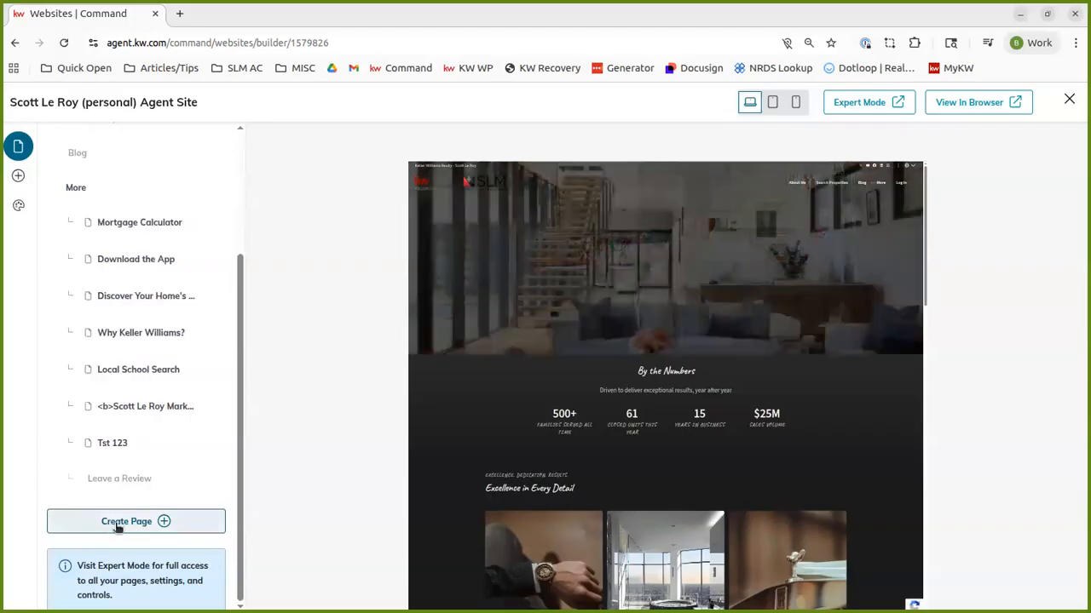
left_click(122, 521)
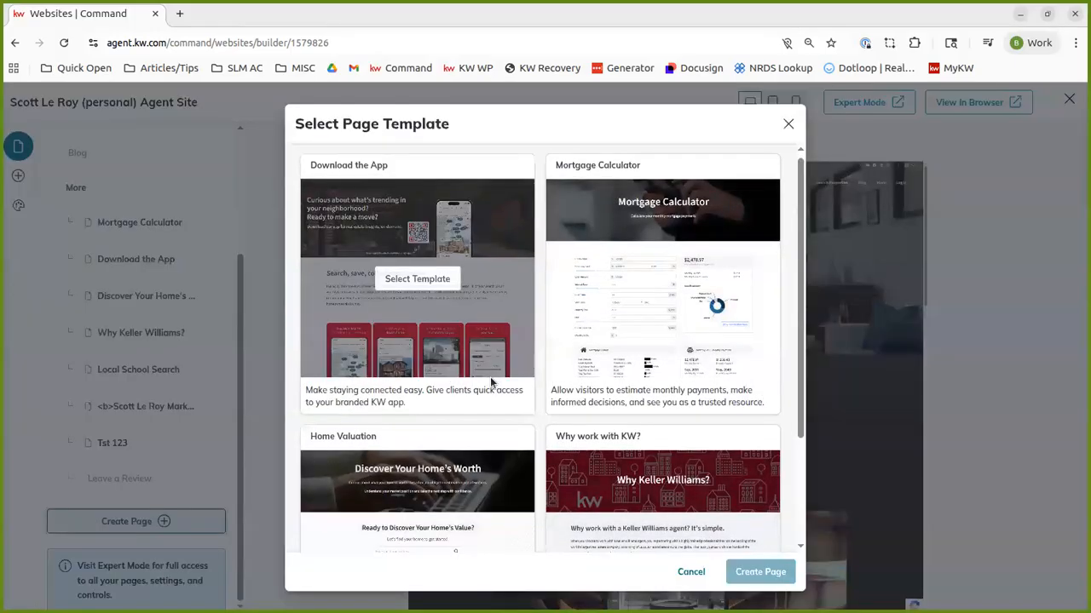
scroll(490, 384, "down", 3)
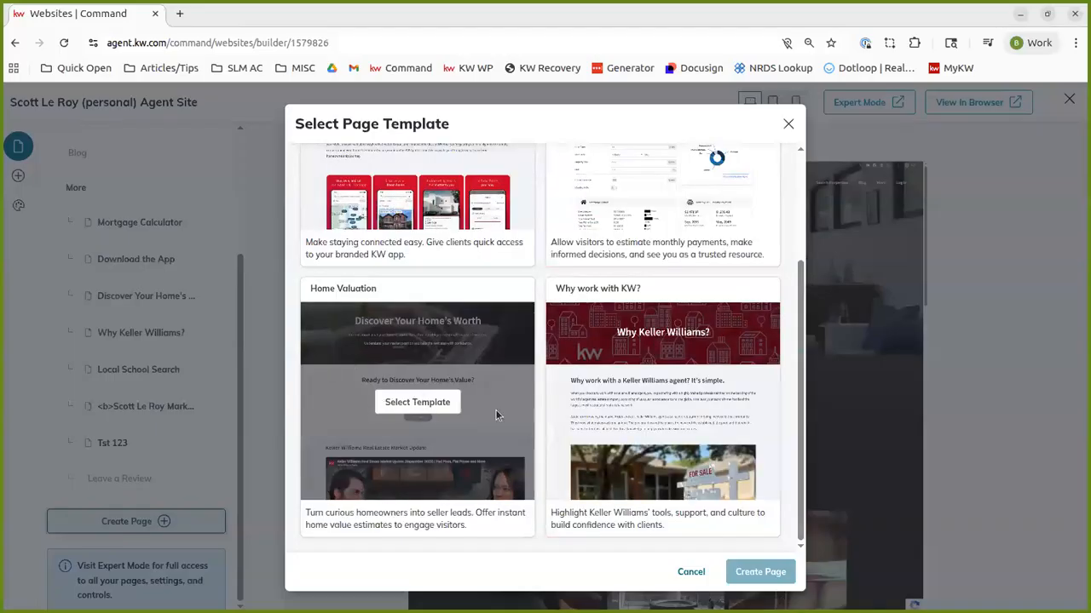
left_click(410, 409)
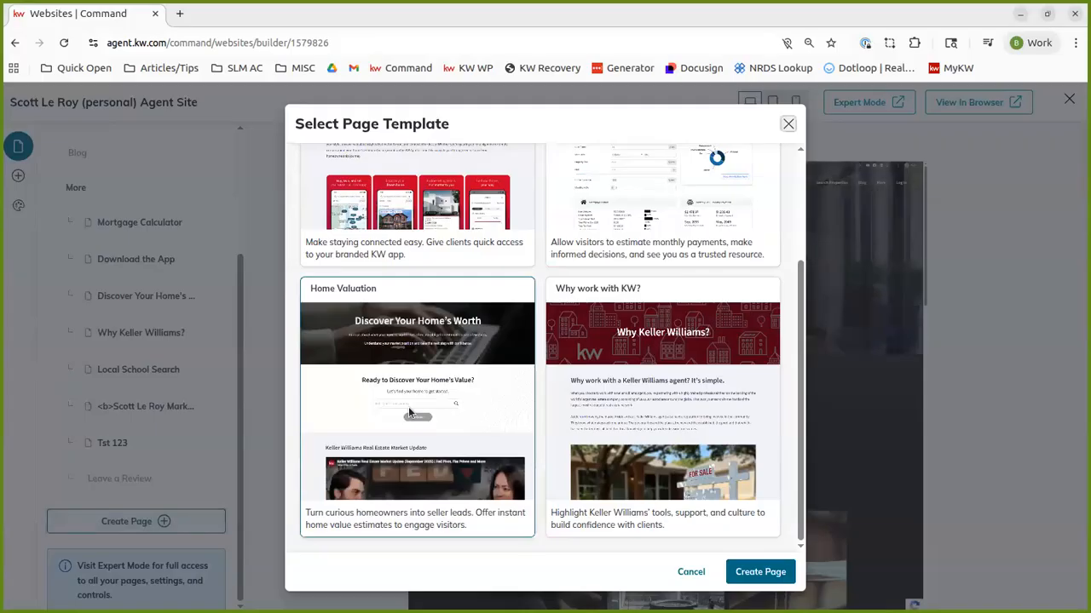
left_click(761, 571)
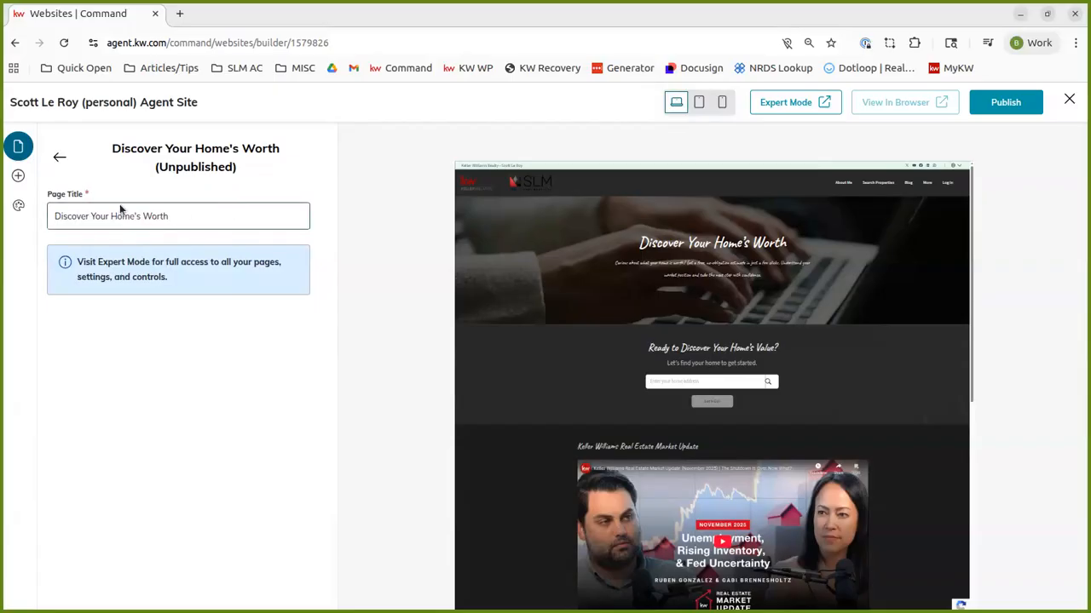
Step: Try to publish the Discover Your Home's Worth page and leave the site builder without publishing
left_click(1005, 103)
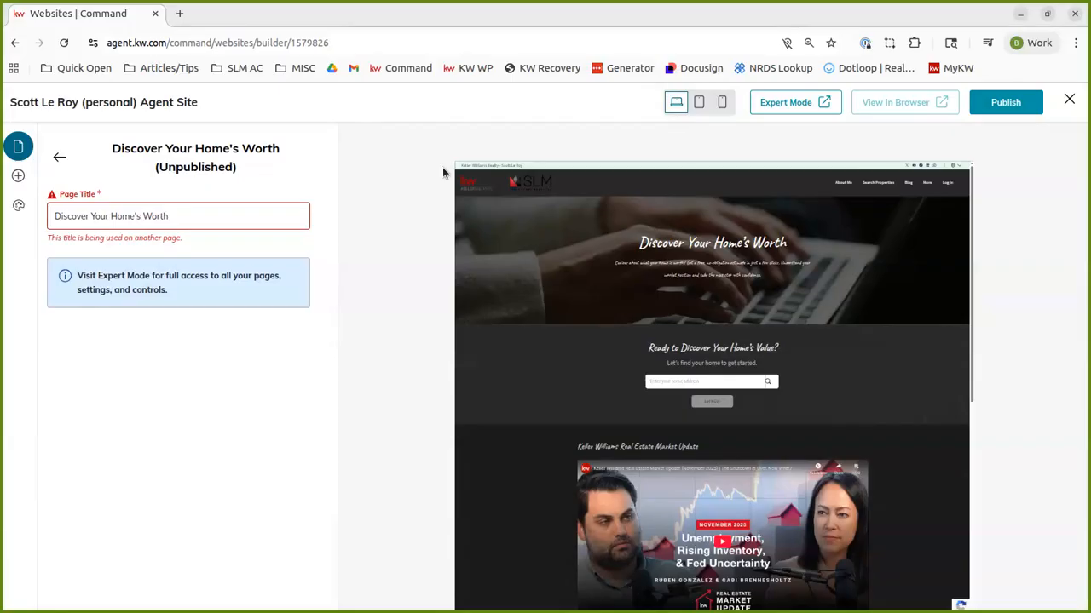
left_click(1071, 101)
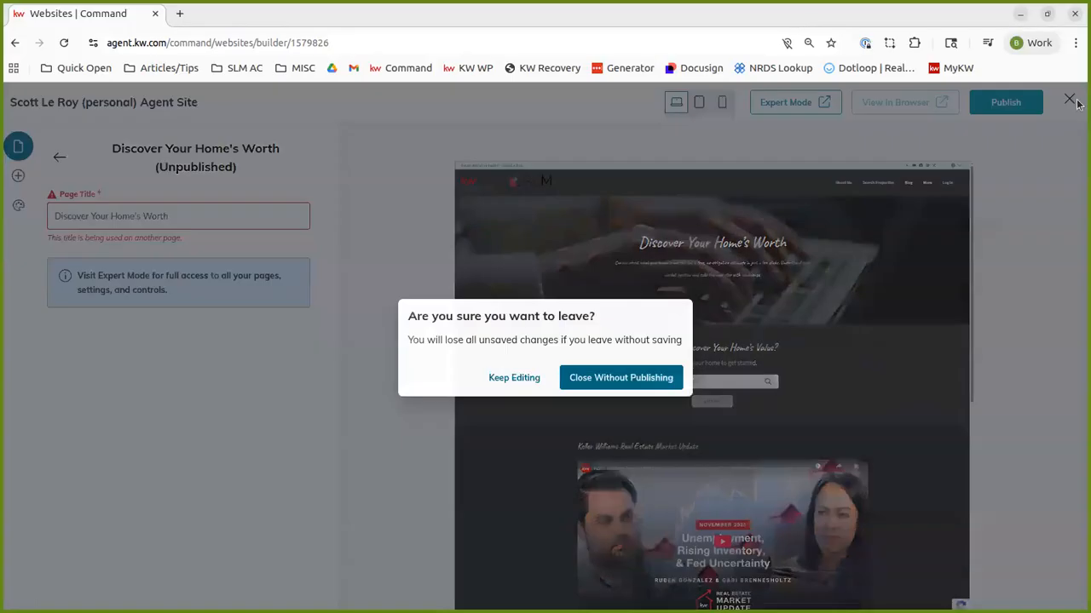
left_click(615, 383)
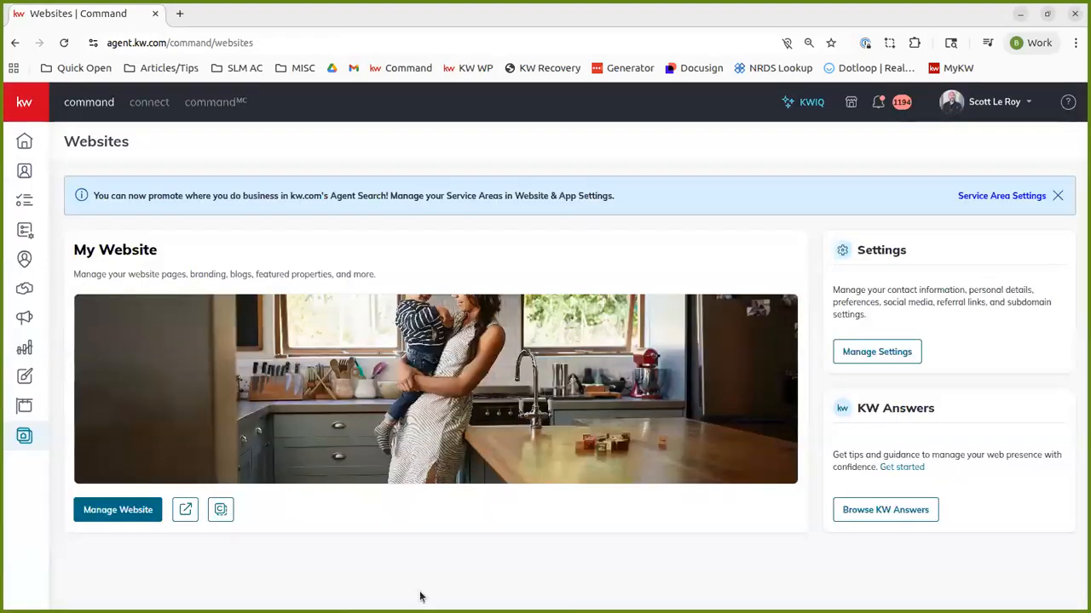
Step: Reopen the website for management, switch to Expert Mode and start a new custom page from the Home Valuation template
left_click(120, 519)
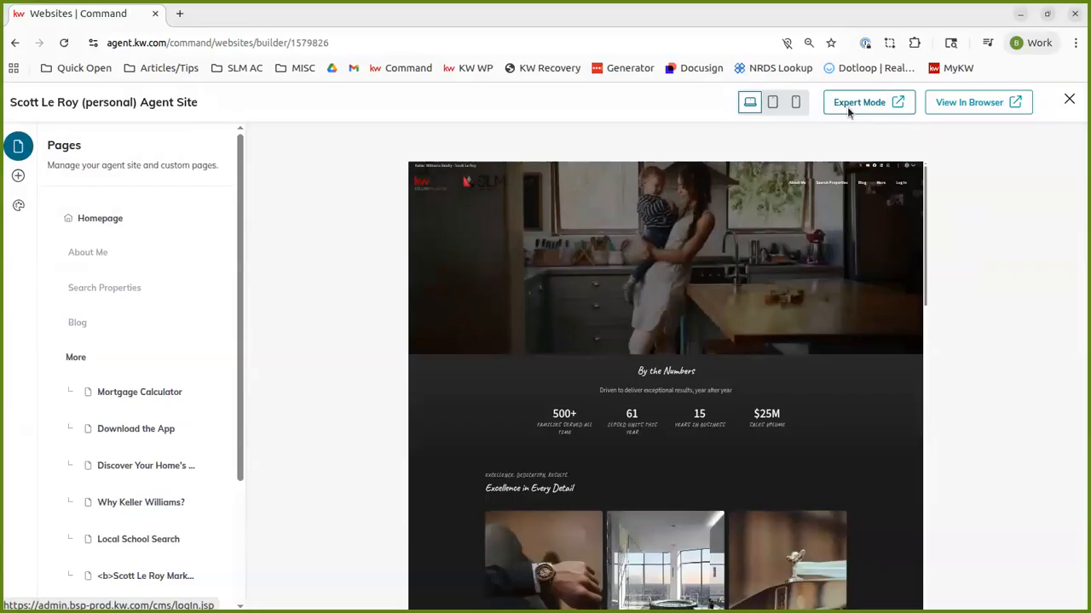
left_click(858, 103)
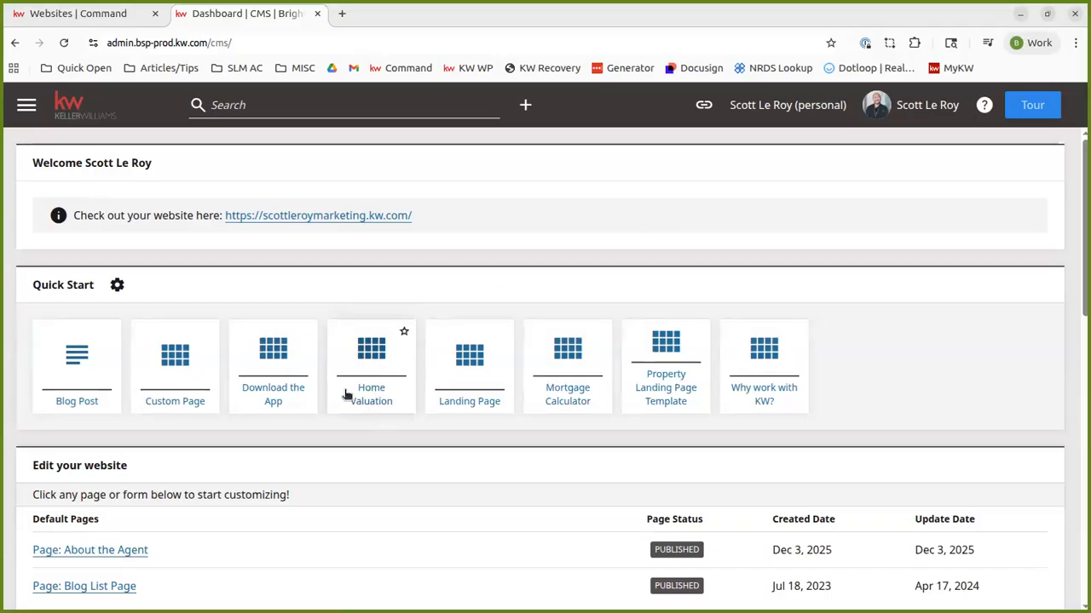
left_click(382, 368)
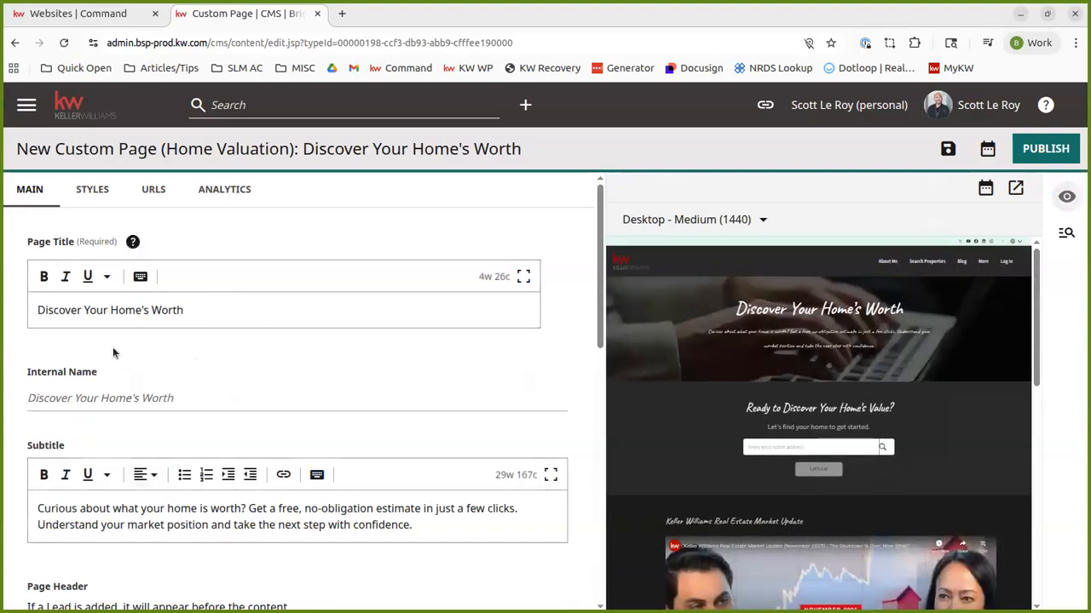
Step: Examine the new page's header type options and the Home Value Search Component's title and description fields
scroll(115, 350, "down", 3)
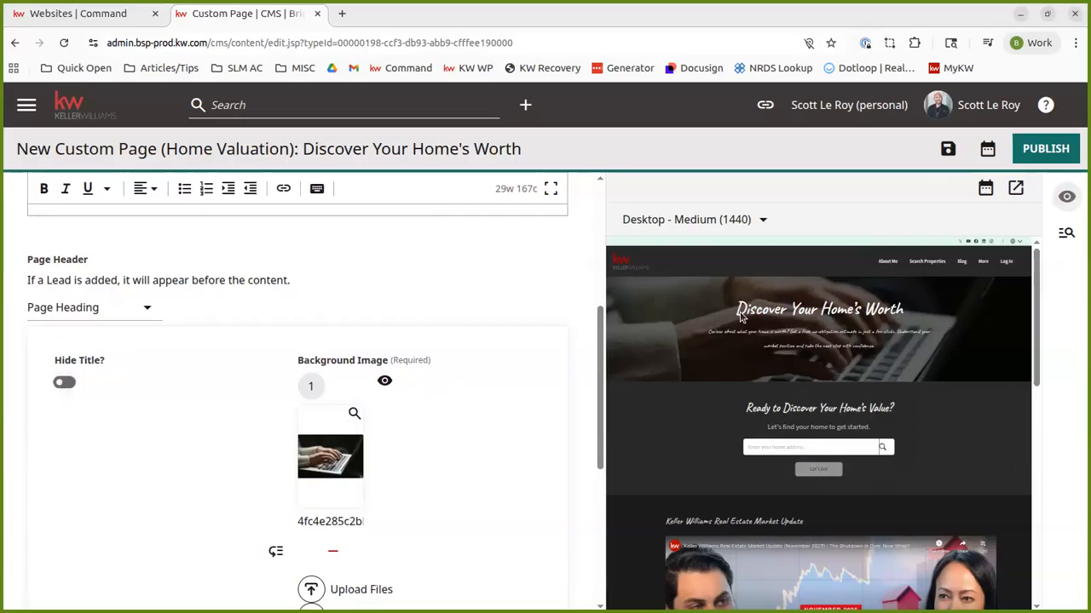
left_click(145, 309)
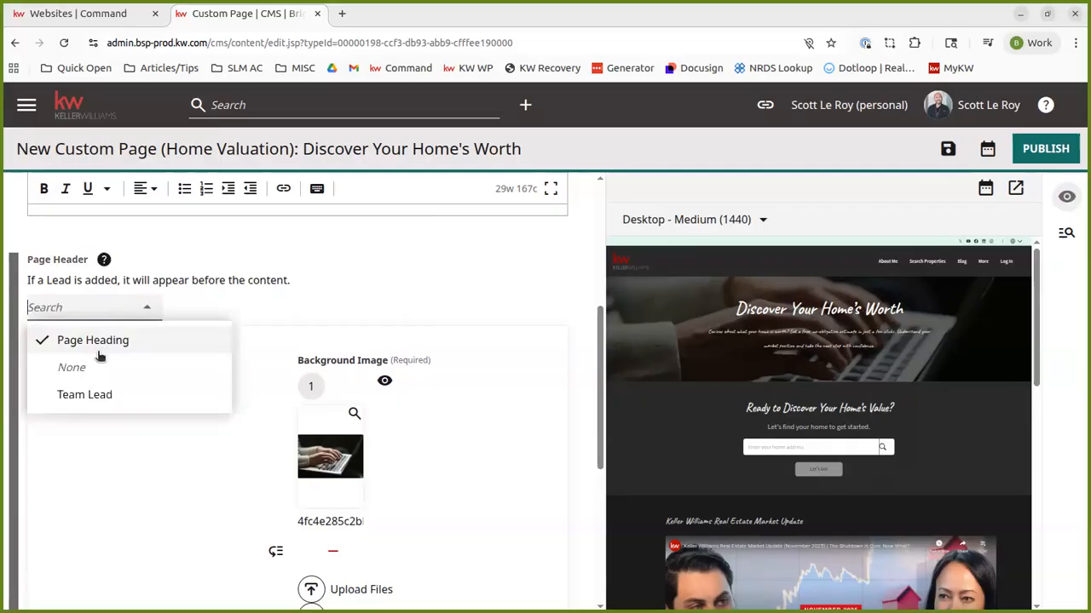
left_click(394, 290)
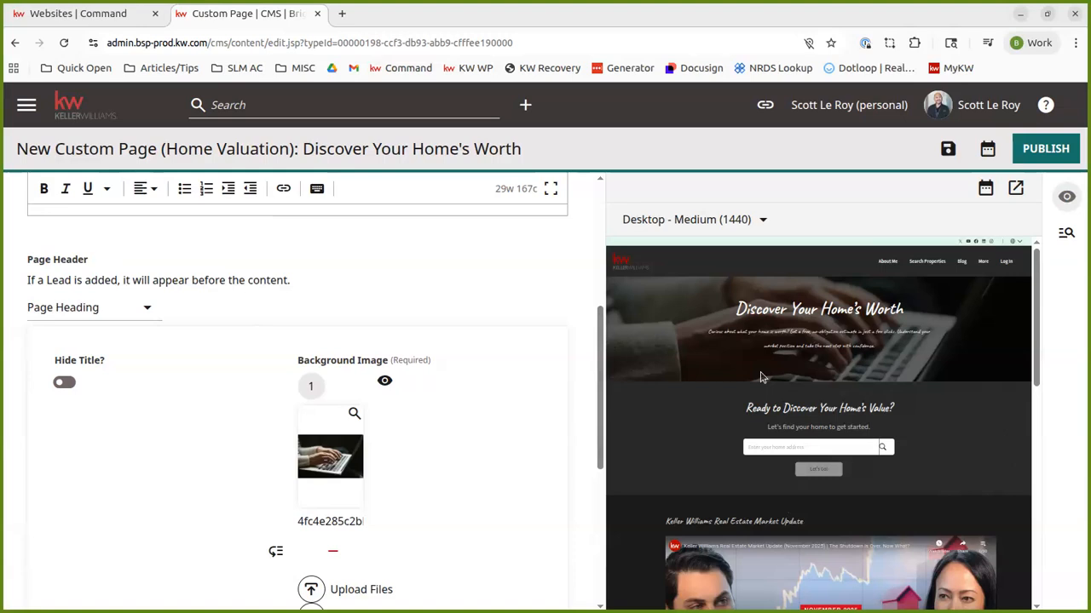
scroll(763, 378, "down", 1)
scroll(316, 402, "down", 4)
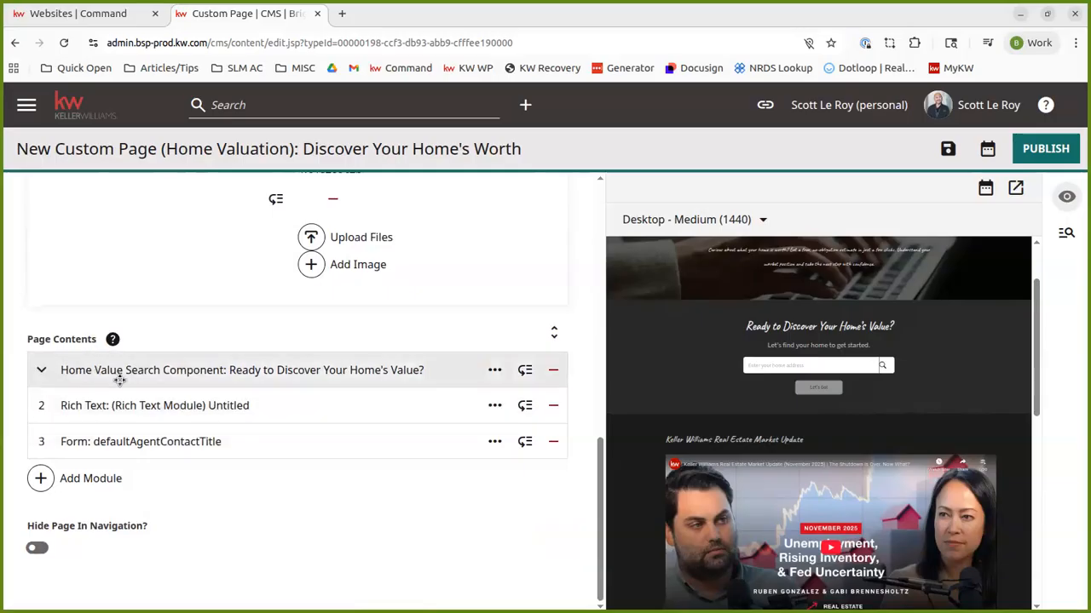
left_click(225, 370)
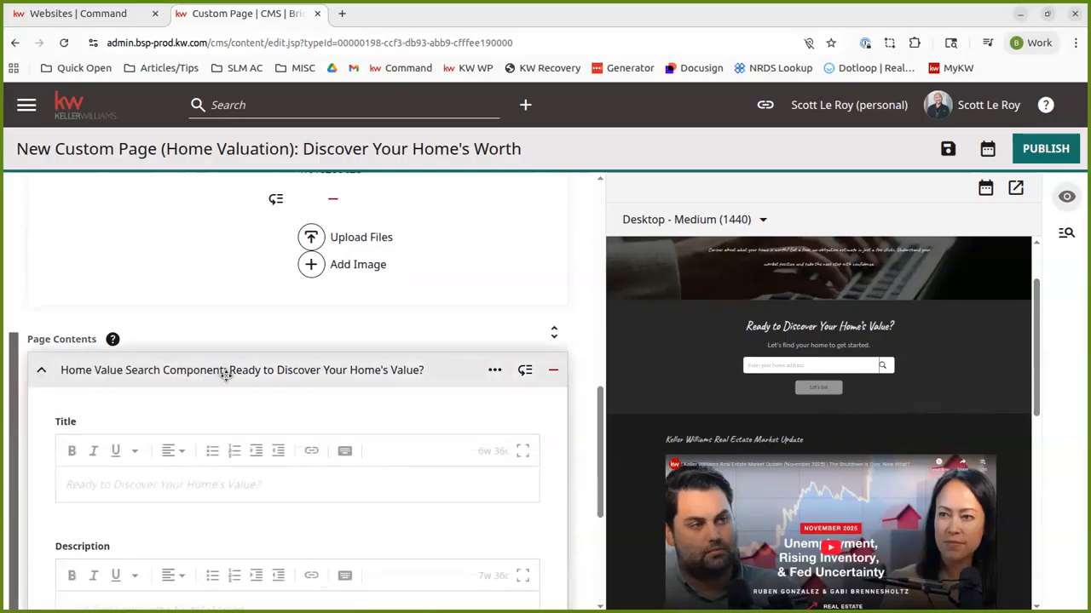
scroll(281, 426, "down", 2)
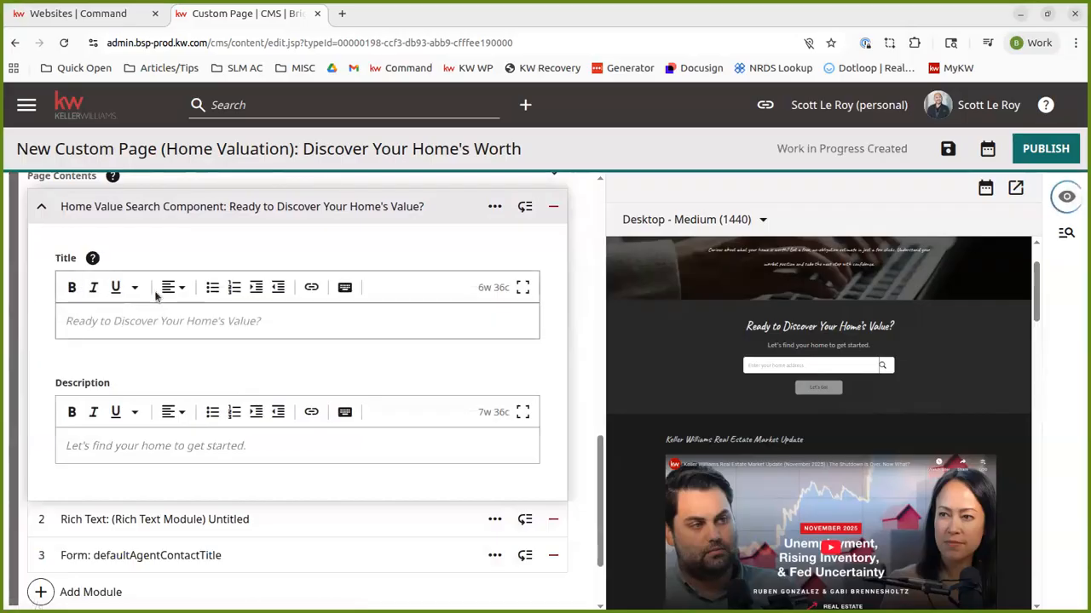
scroll(392, 452, "up", 2)
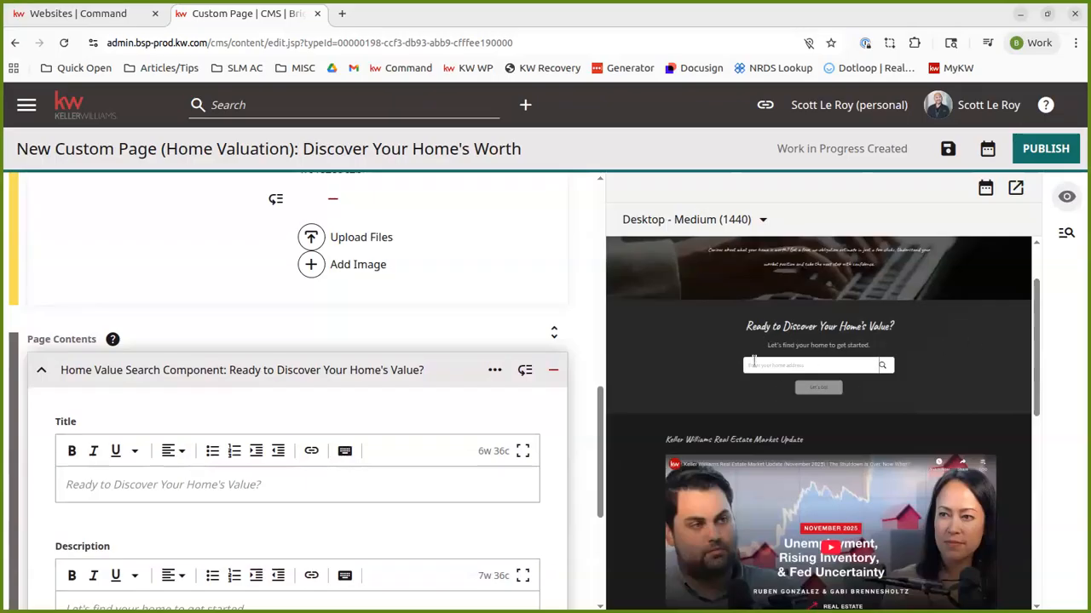
left_click(193, 384)
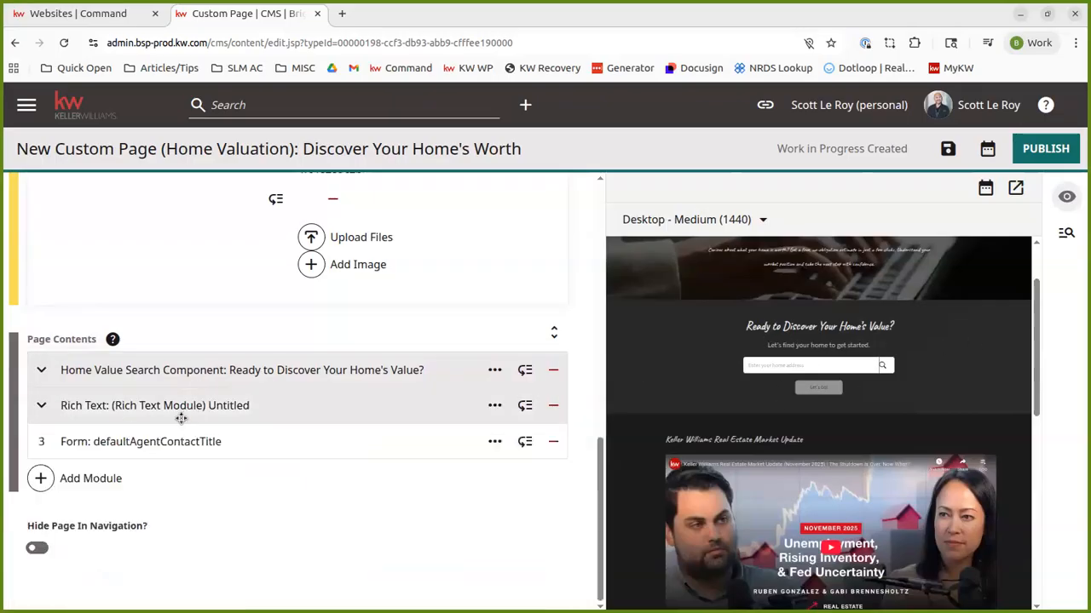
Step: Examine the contents of the Rich Text module and the shared contact Form module, comparing them with the page preview
left_click(209, 406)
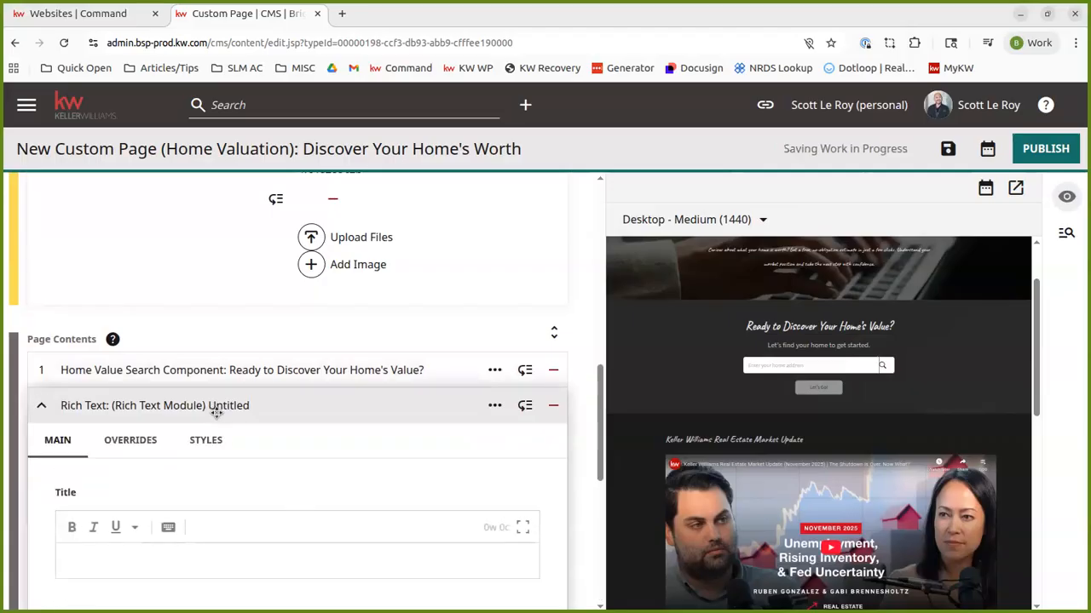
scroll(261, 516, "down", 3)
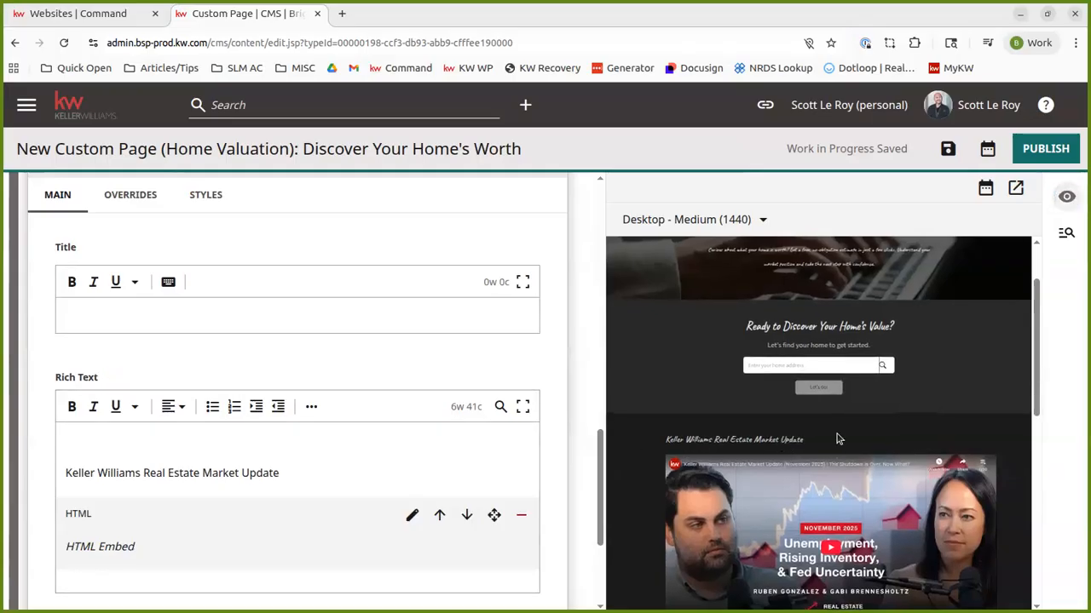
scroll(100, 315, "up", 1)
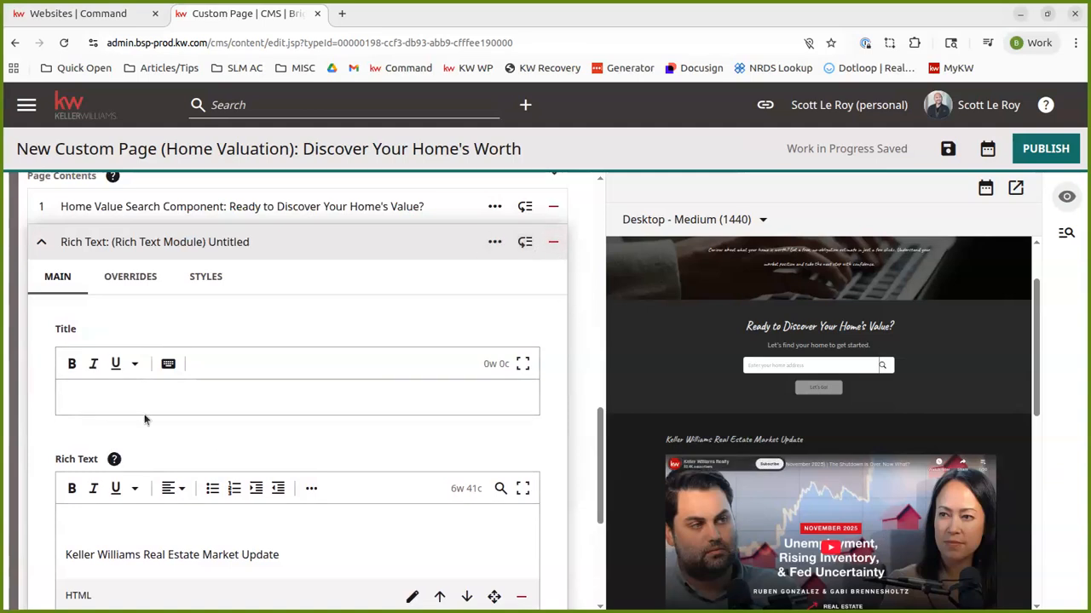
scroll(256, 367, "down", 1)
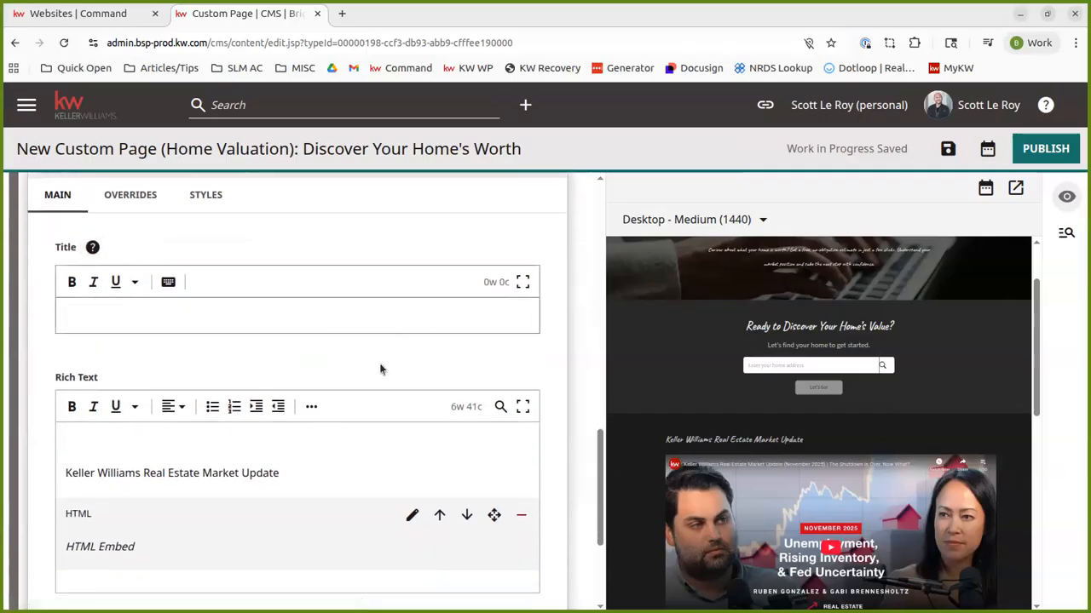
scroll(161, 469, "down", 2)
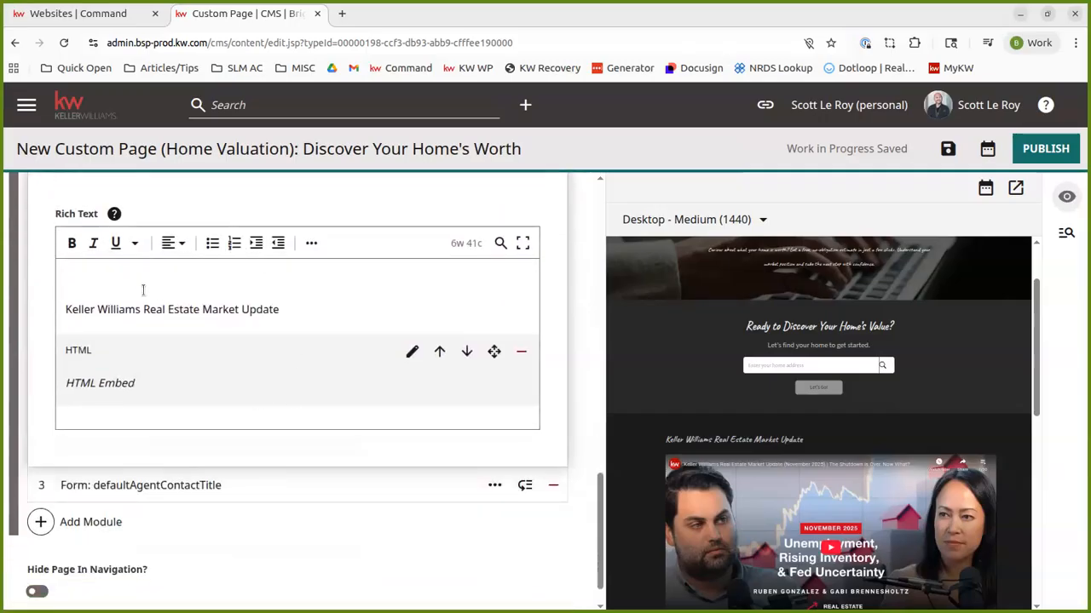
scroll(170, 306, "up", 5)
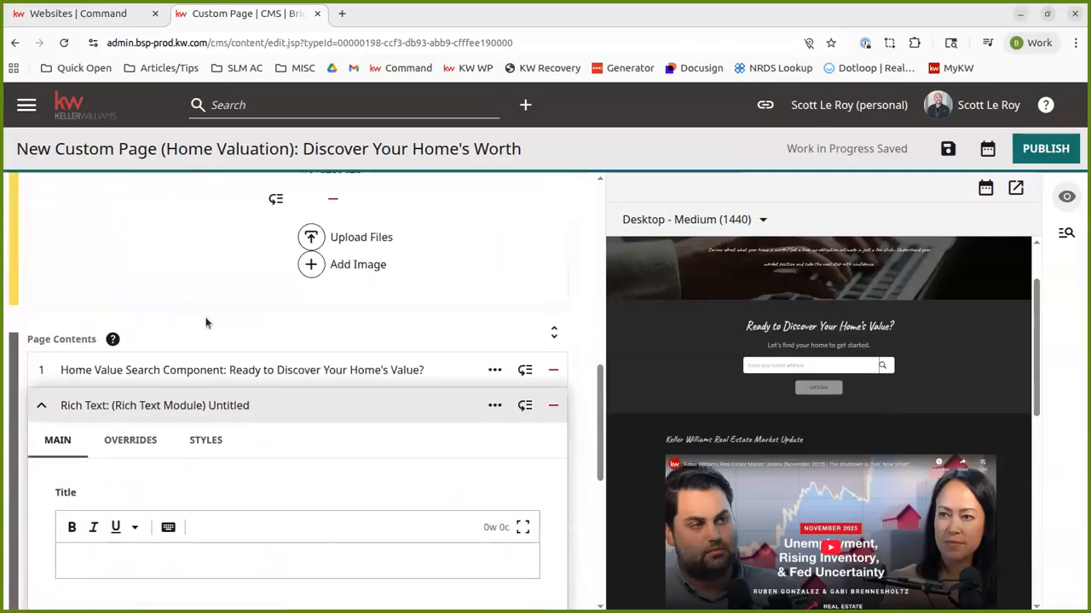
left_click(105, 414)
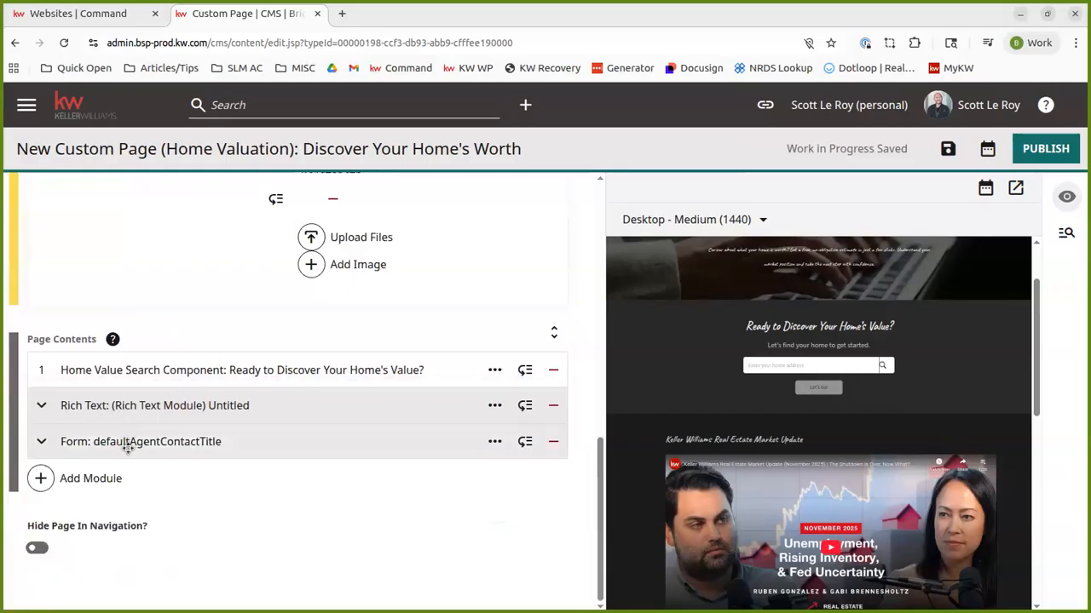
left_click(178, 446)
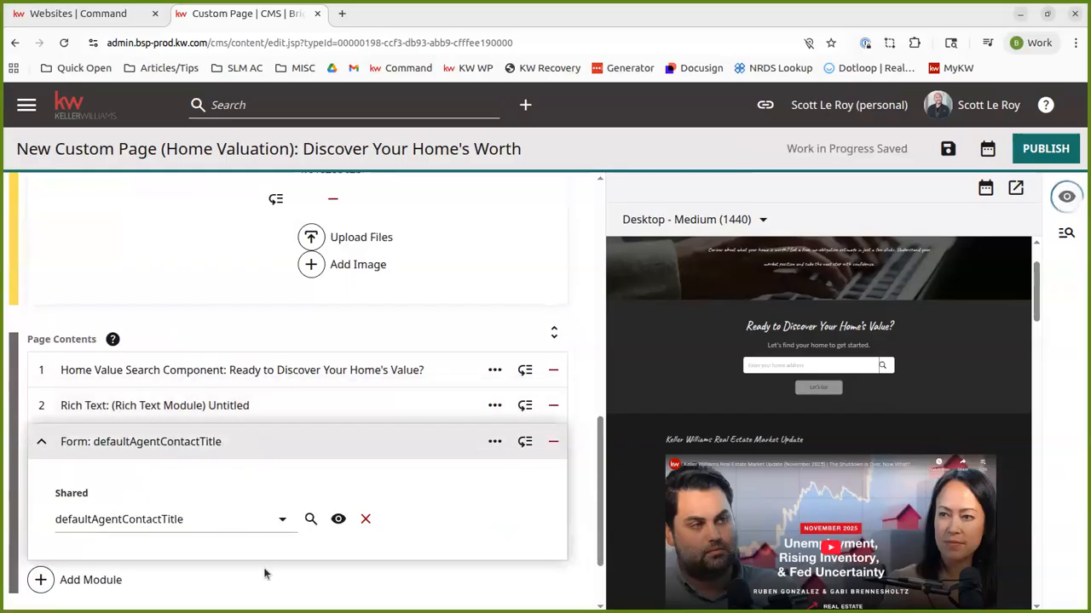
scroll(956, 424, "down", 10)
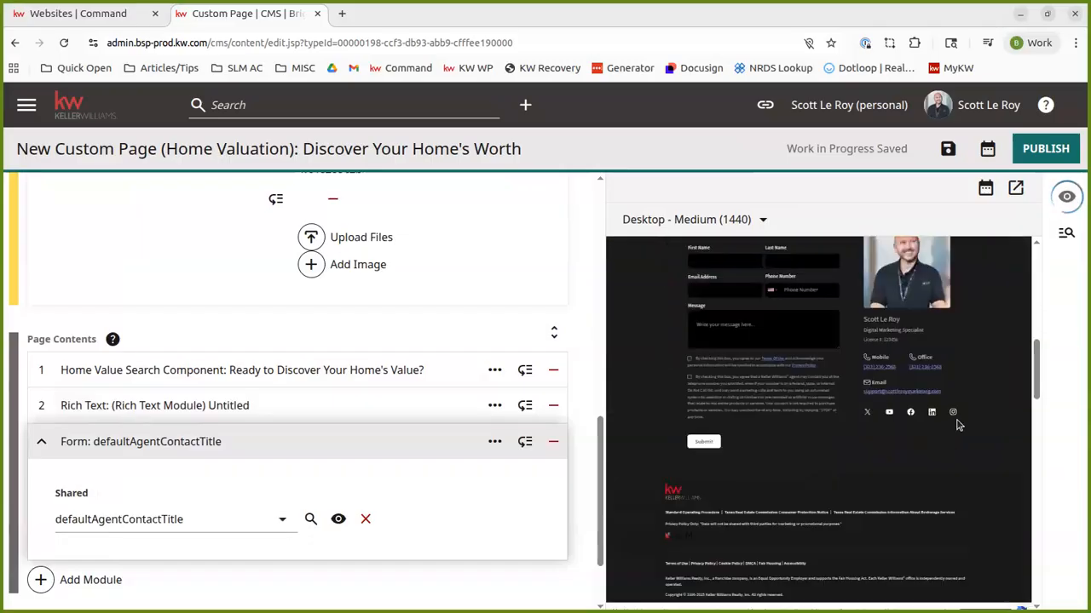
scroll(957, 425, "up", 3)
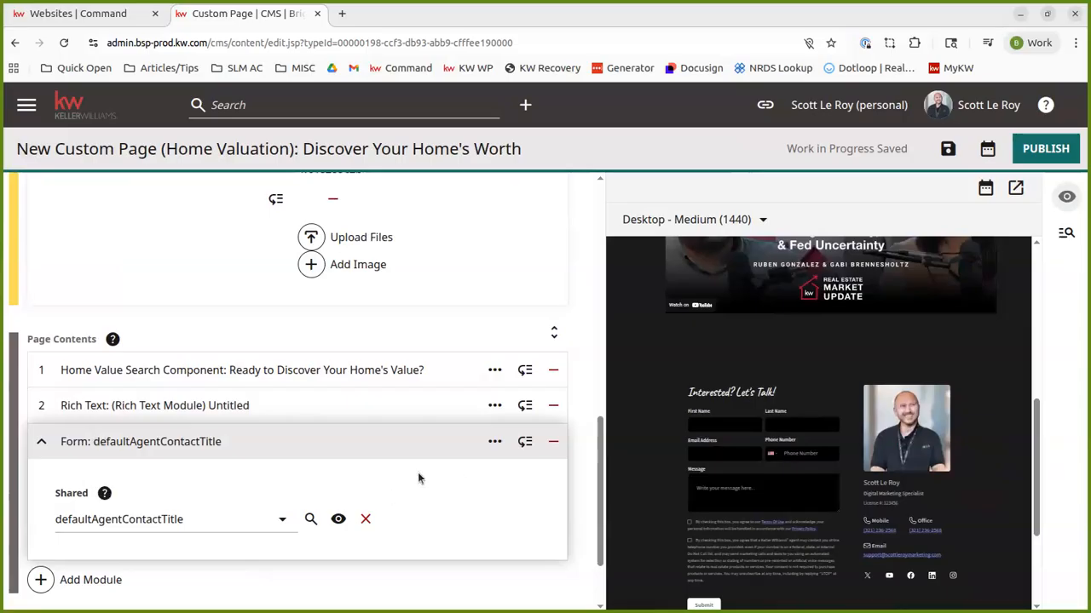
left_click(256, 442)
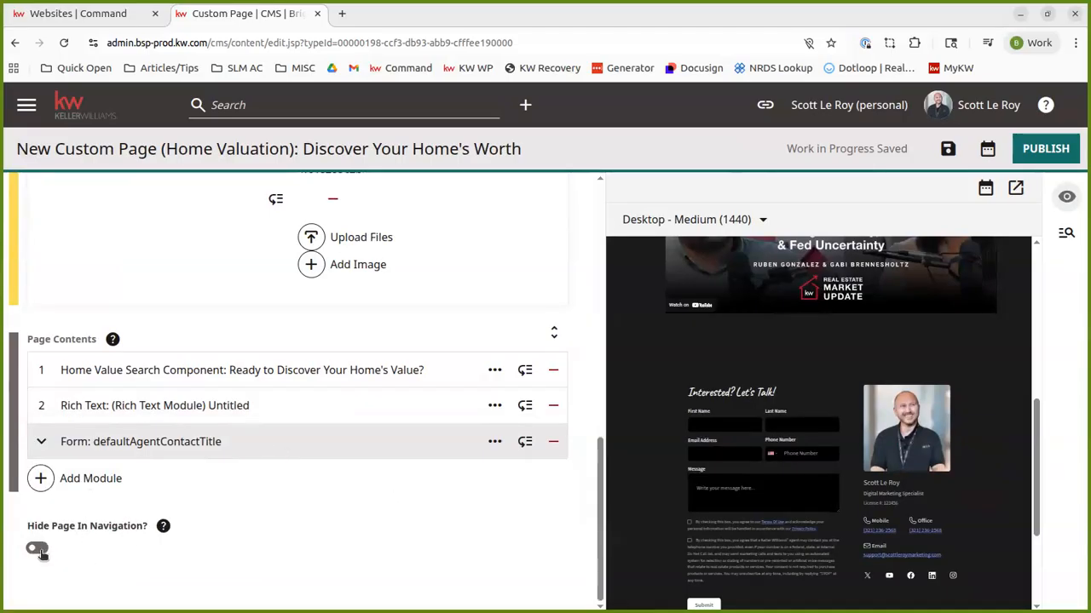
Step: Return to the start of the page settings and inspect the More navigation menu in the page preview
scroll(355, 511, "up", 15)
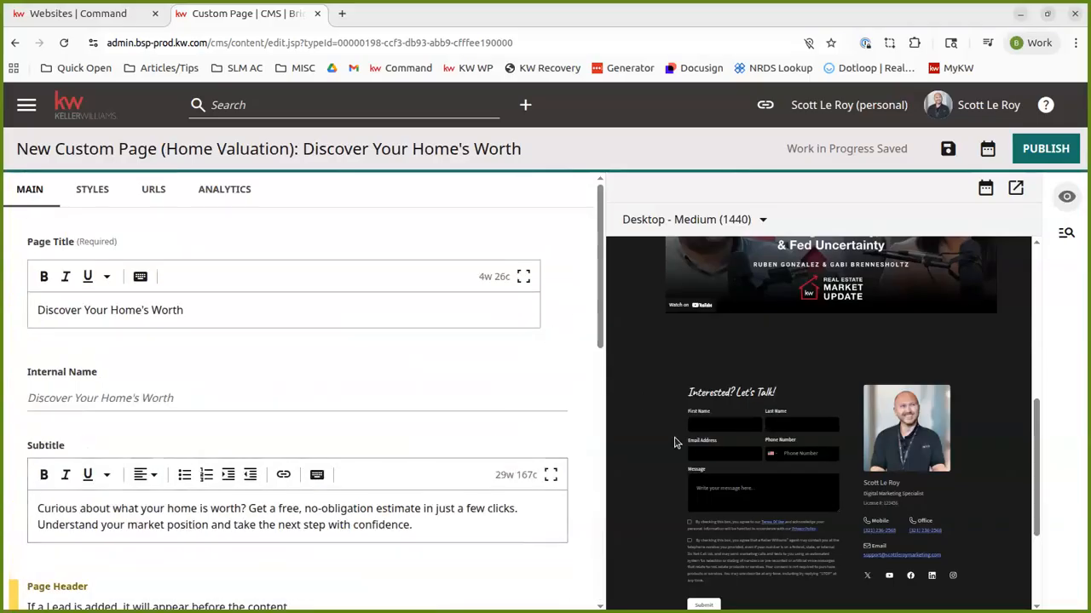
scroll(674, 442, "up", 10)
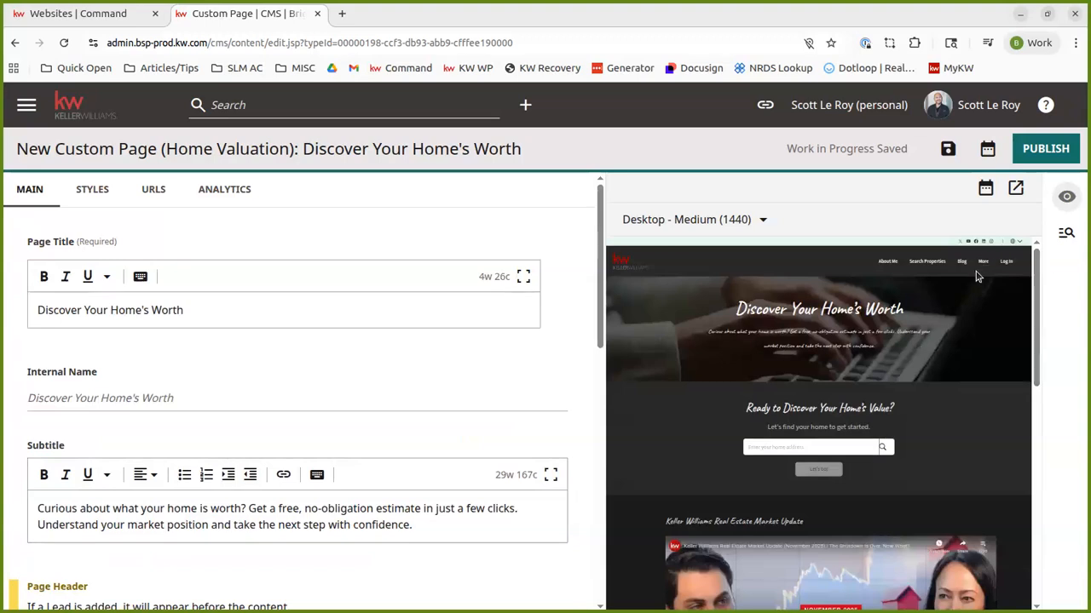
mouse_move(982, 269)
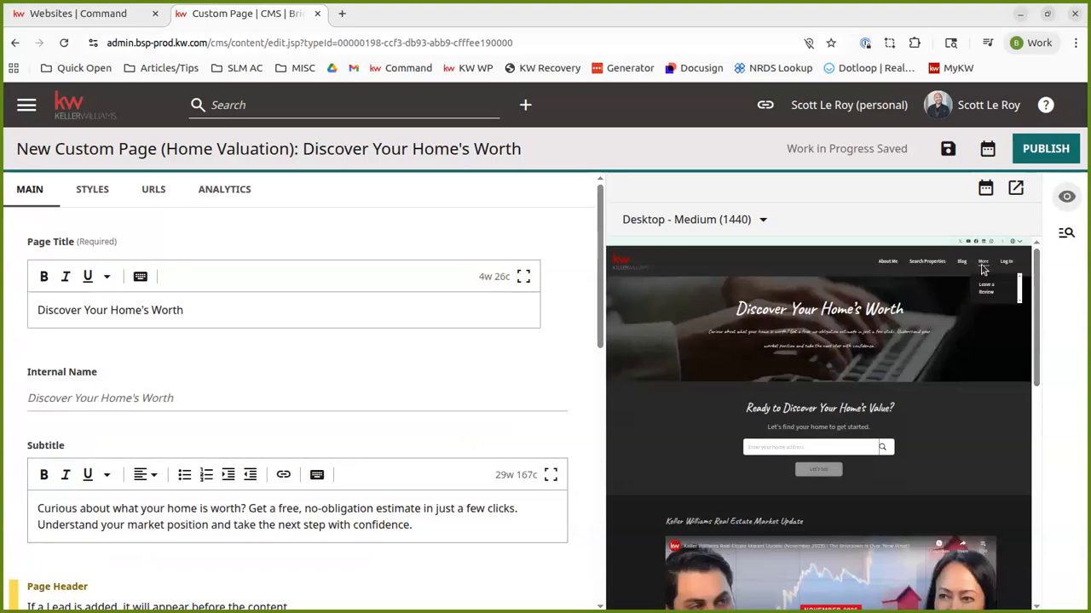